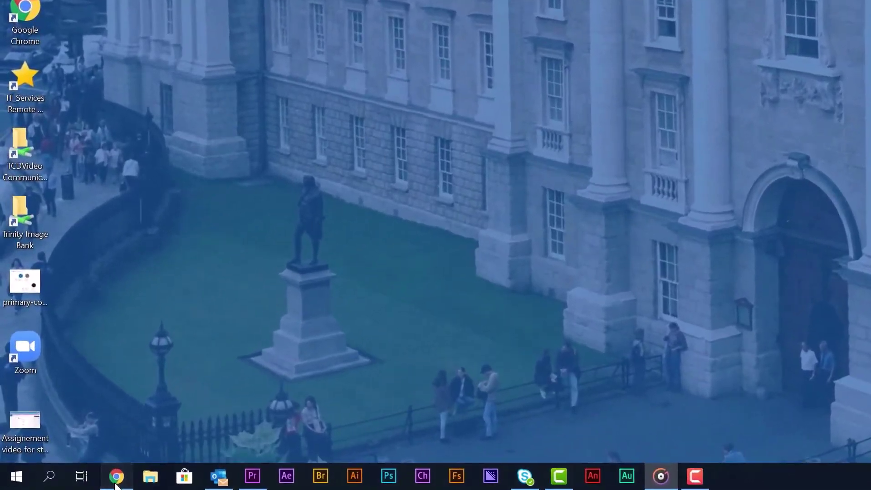
# Step: Launch Chrome and go to mymodule.tcd.ie to reach the Trinity Blackboard Learn landing page
pyautogui.click(117, 478)
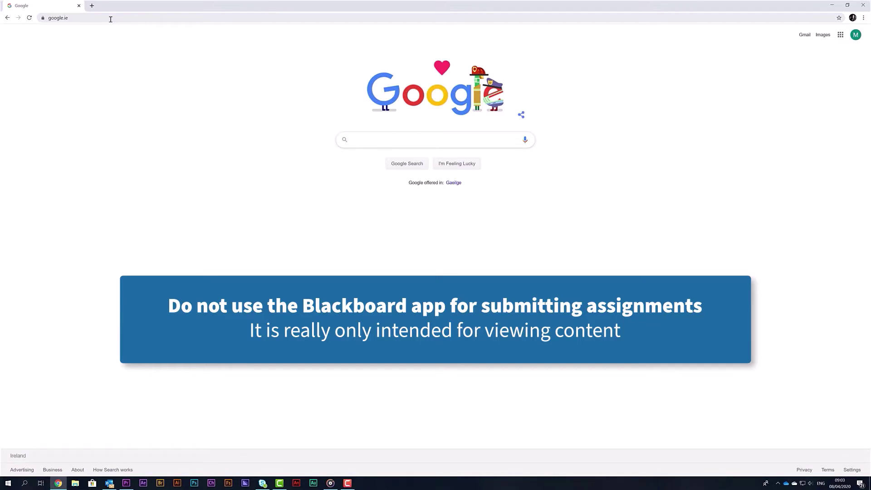
pyautogui.click(110, 20)
pyautogui.write('my')
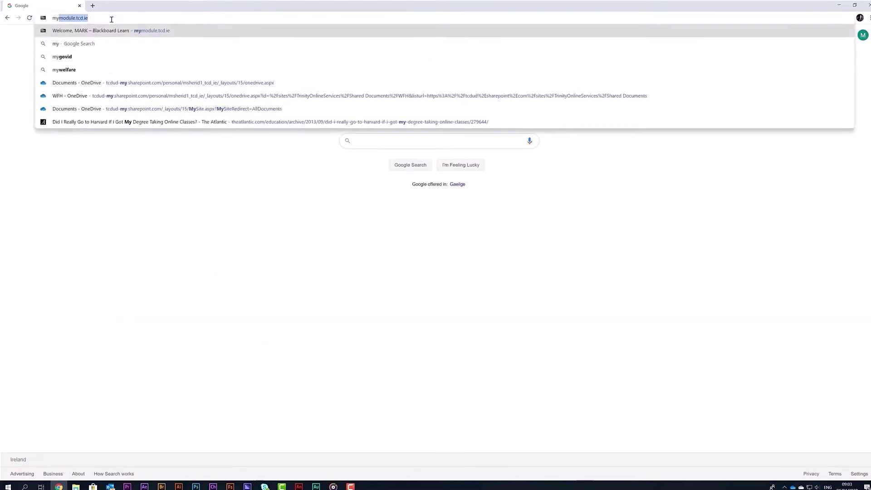
pyautogui.write('module.')
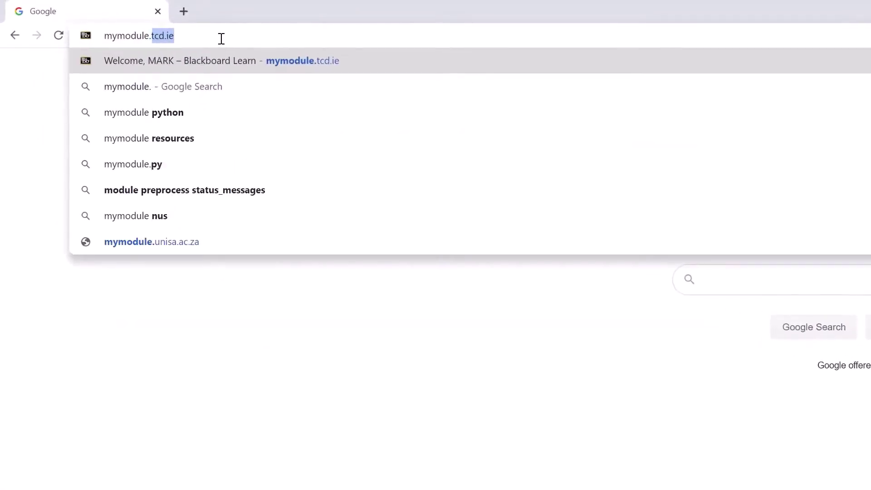
pyautogui.write('tcd.ie')
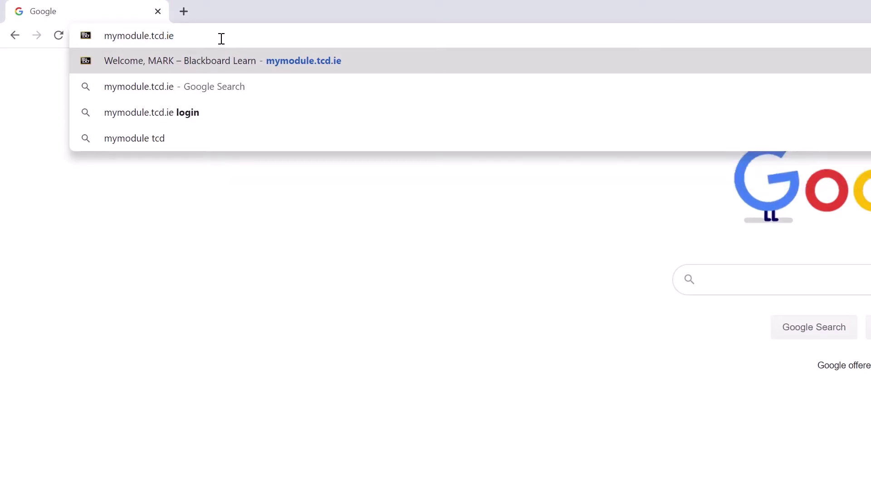
pyautogui.press('Return')
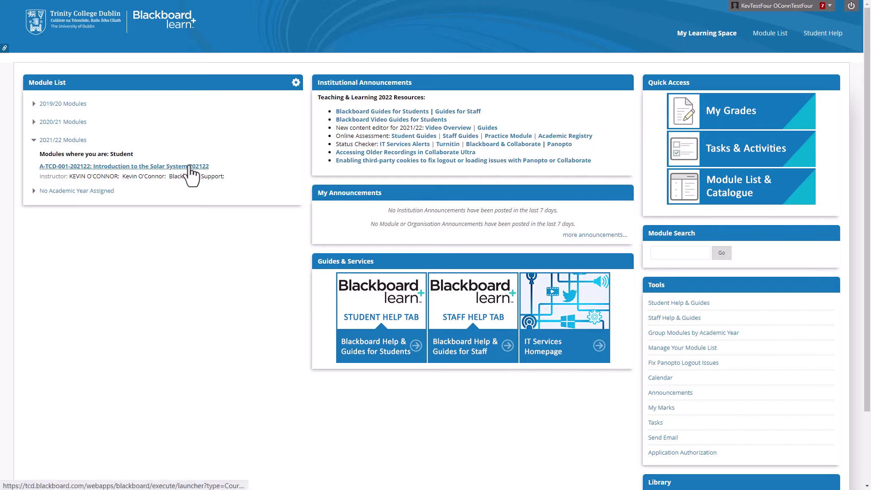
# Step: Go to the Assessments page of the Introduction to the Solar System module
pyautogui.click(191, 167)
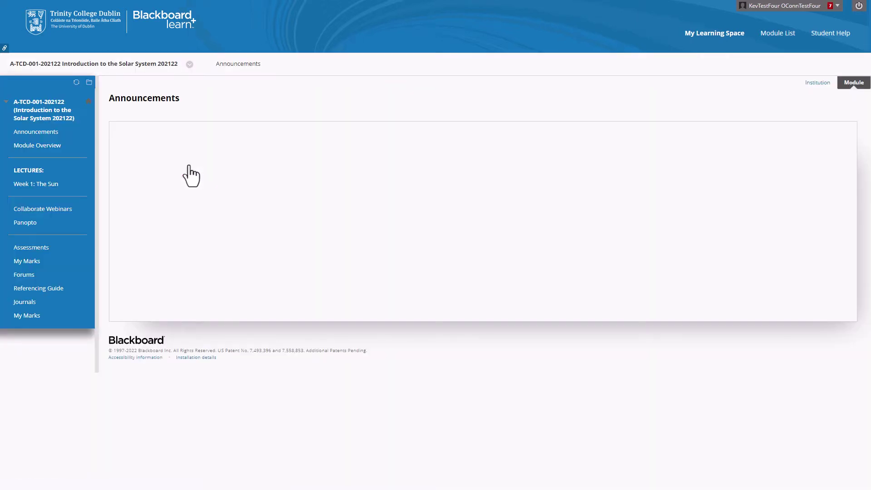
pyautogui.click(71, 251)
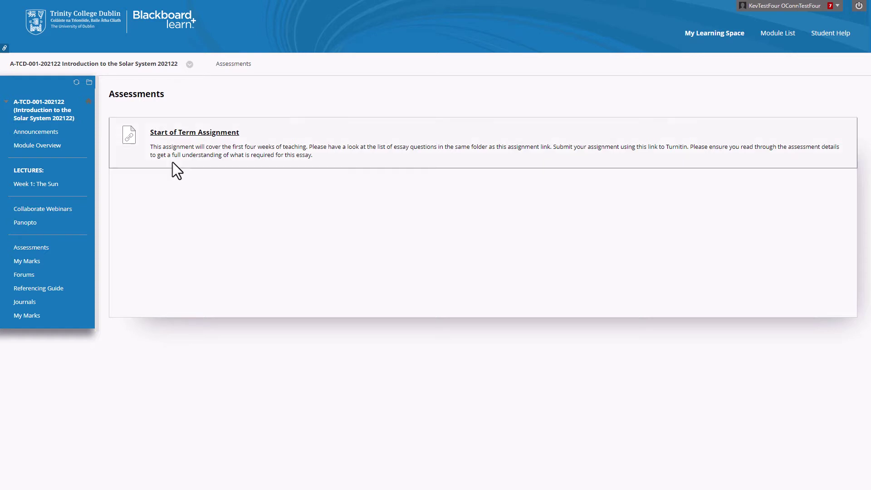
# Step: Expand the Start of Term Assignment's instructions and dates and bring up its Turnitin Submit File window
pyautogui.click(191, 136)
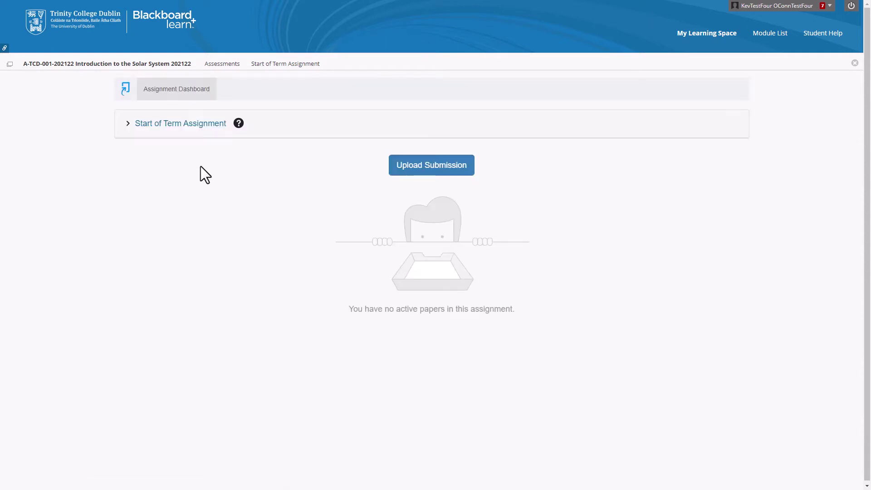
pyautogui.click(206, 133)
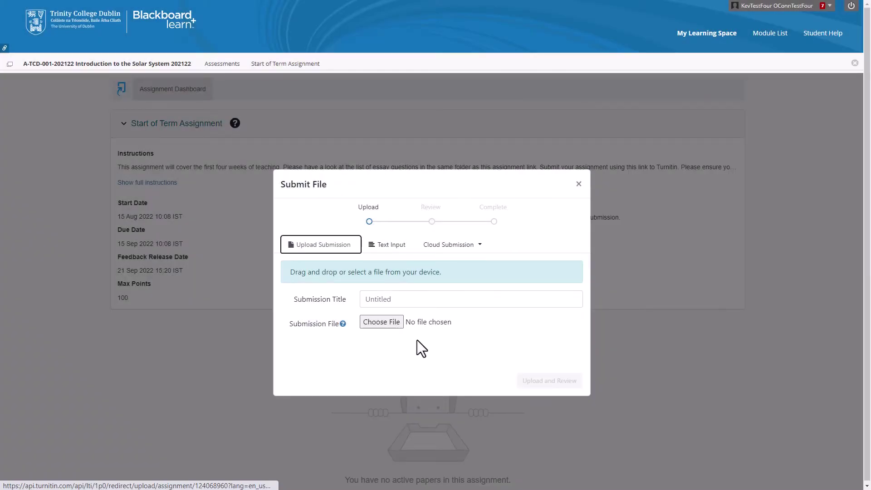
# Step: Upload MyMidTermEssay.docx, page through its preview, and submit it to Turnitin
pyautogui.click(386, 325)
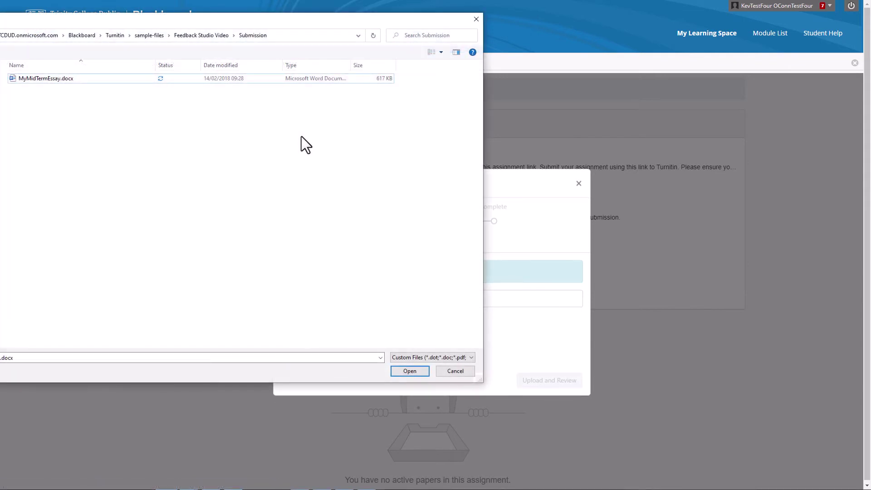
pyautogui.doubleClick(269, 80)
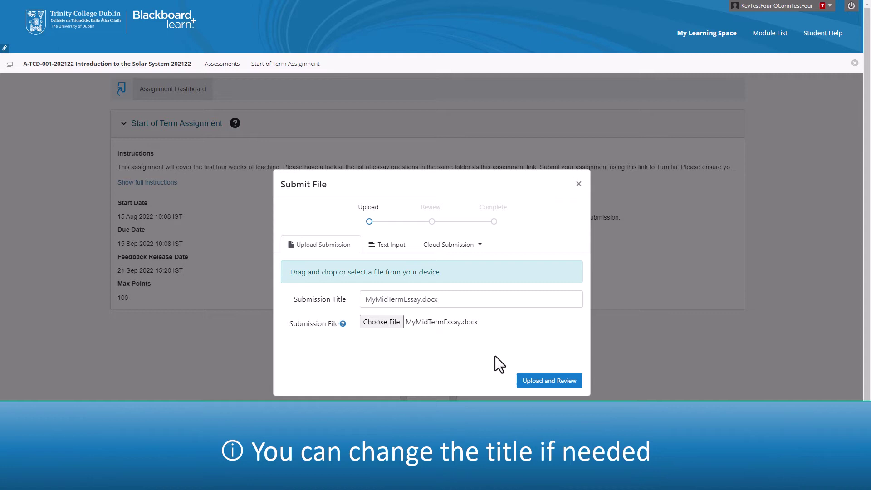
pyautogui.click(549, 383)
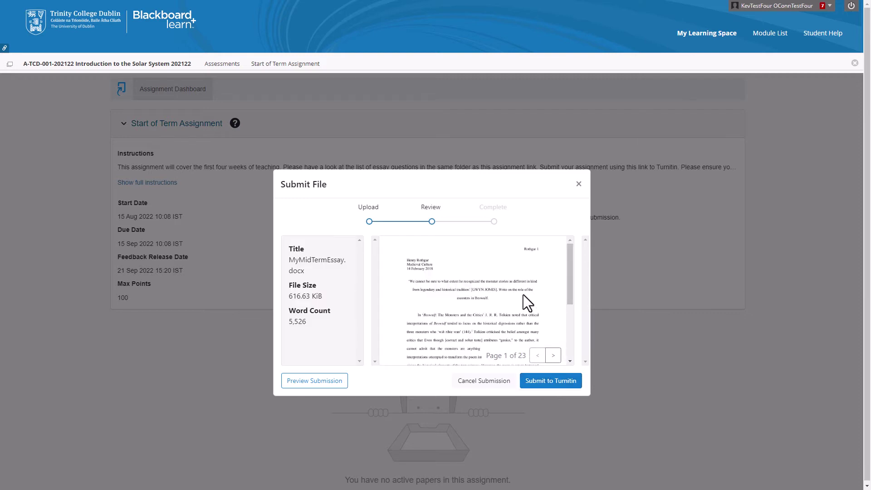
pyautogui.scroll(-1, 524, 294)
pyautogui.click(552, 356)
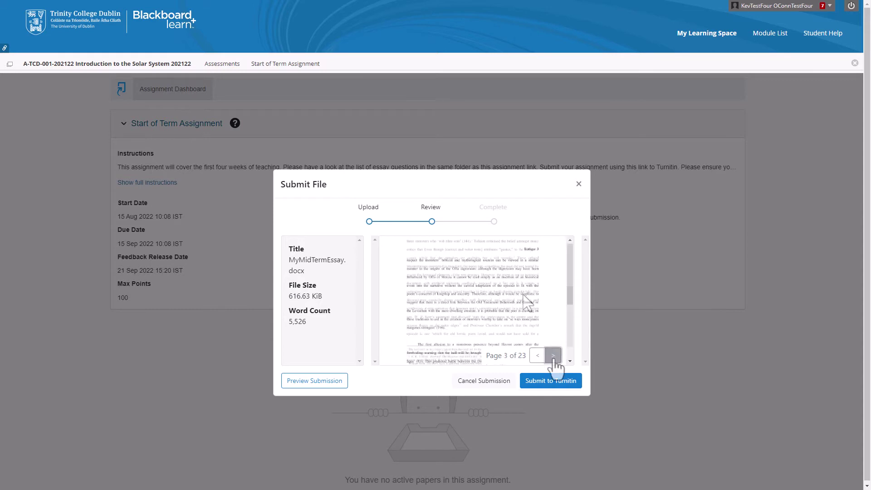
pyautogui.click(576, 385)
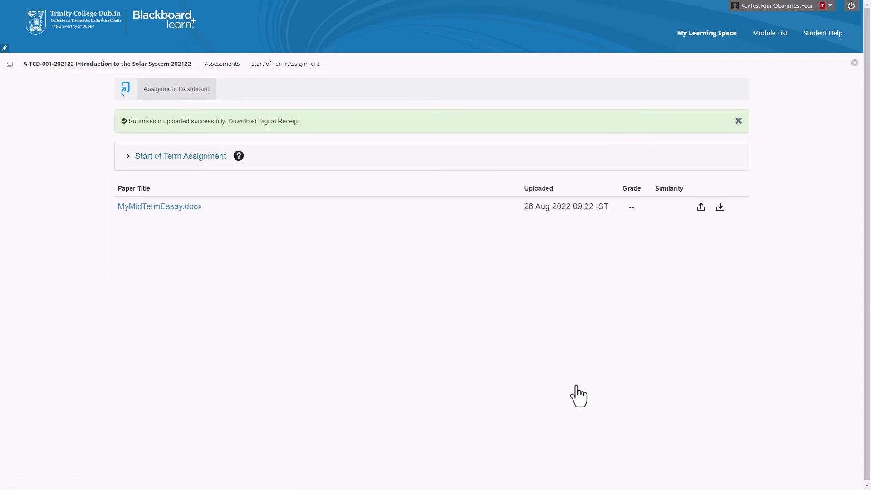
# Step: Download the essay's digital submission receipt as a PDF and hide the downloads bar
pyautogui.click(739, 206)
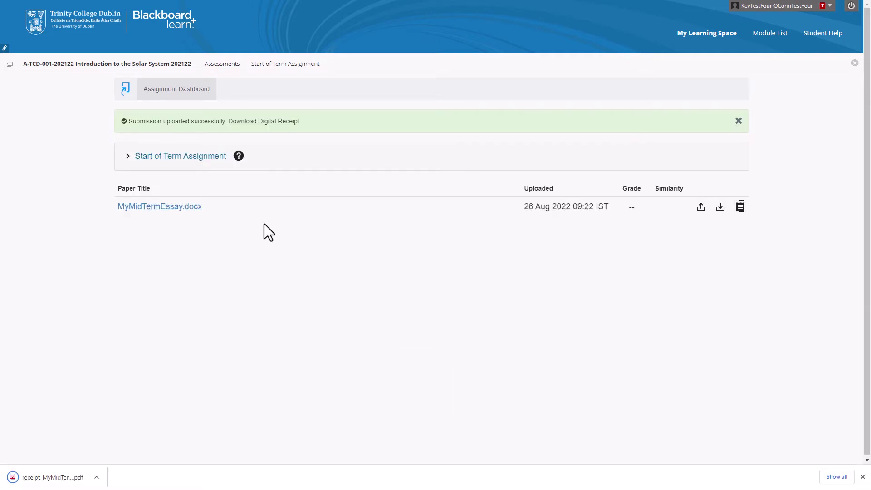
pyautogui.click(259, 126)
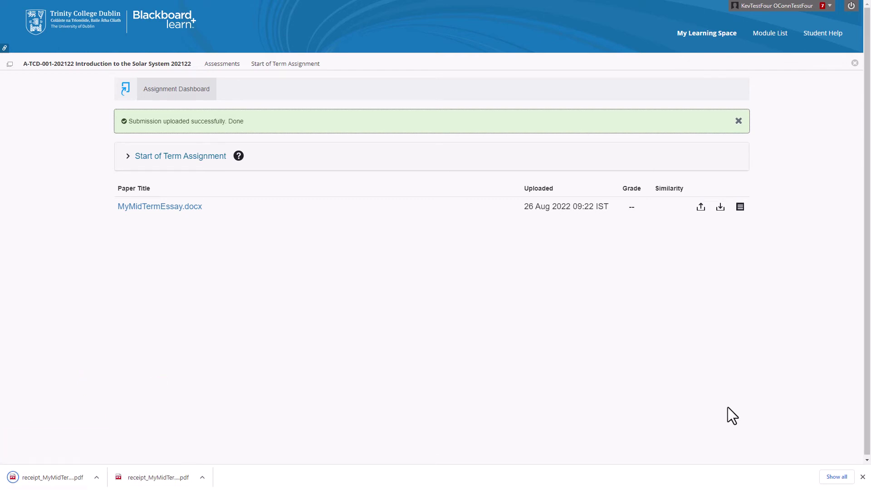
pyautogui.click(863, 477)
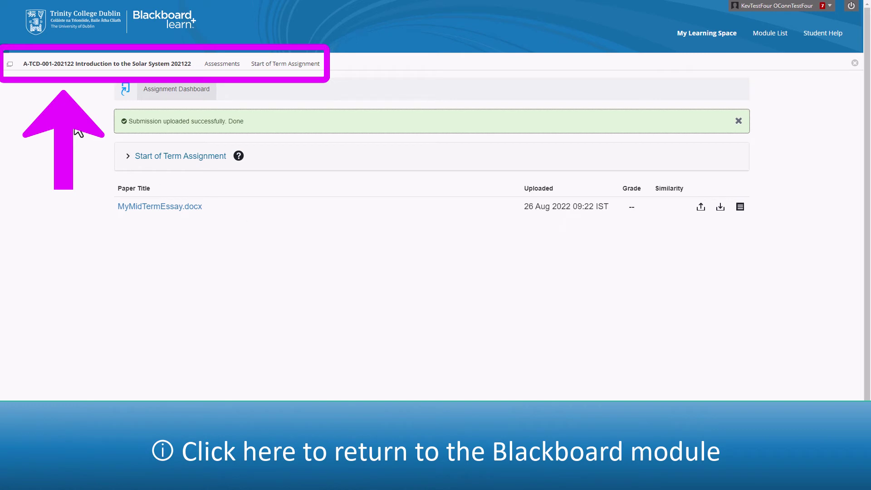
# Step: Go back through the module breadcrumb and Assessments to reopen the Start of Term Assignment
pyautogui.click(52, 68)
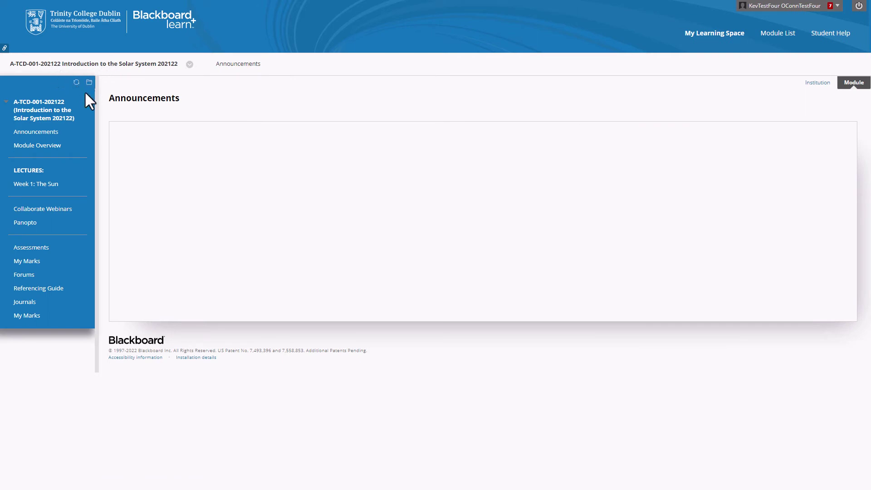
pyautogui.click(55, 250)
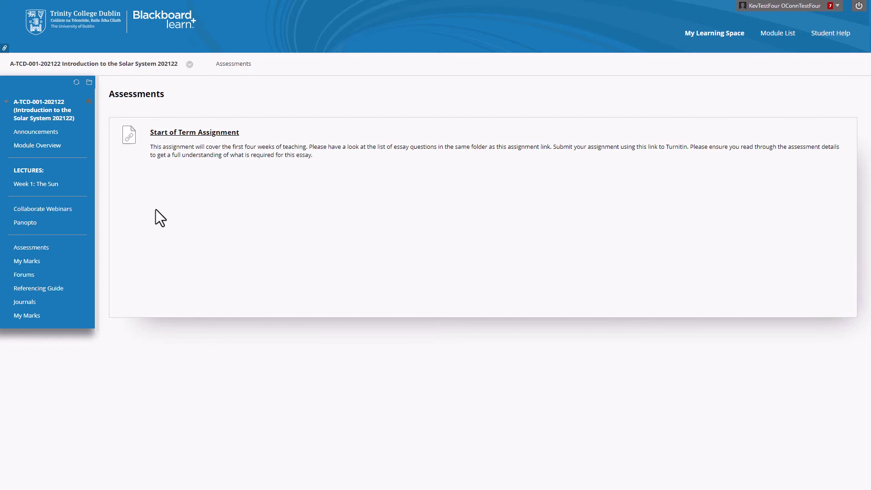
pyautogui.click(194, 137)
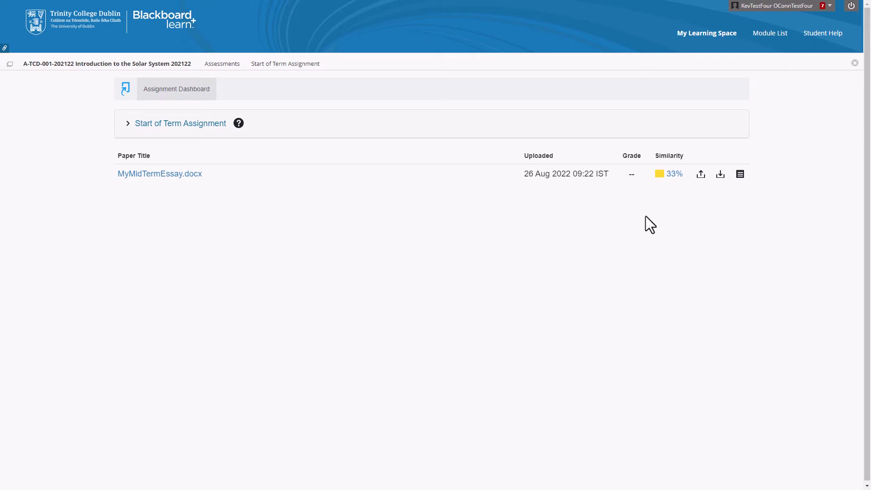
# Step: Open the 33% similarity report and list all matching sources in Match Overview
pyautogui.click(677, 180)
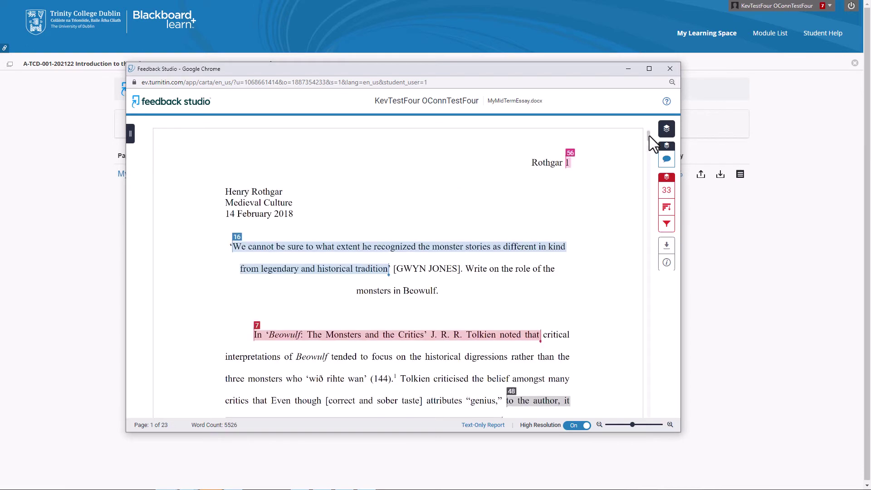
pyautogui.click(667, 194)
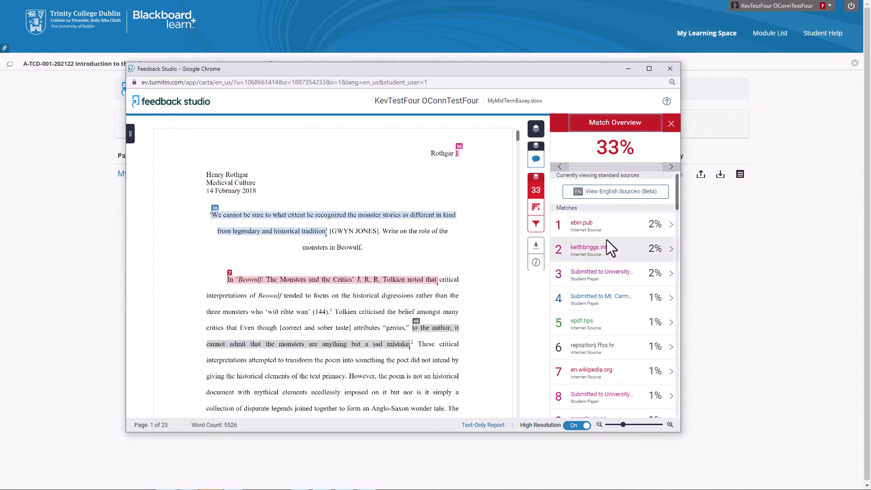
pyautogui.click(578, 303)
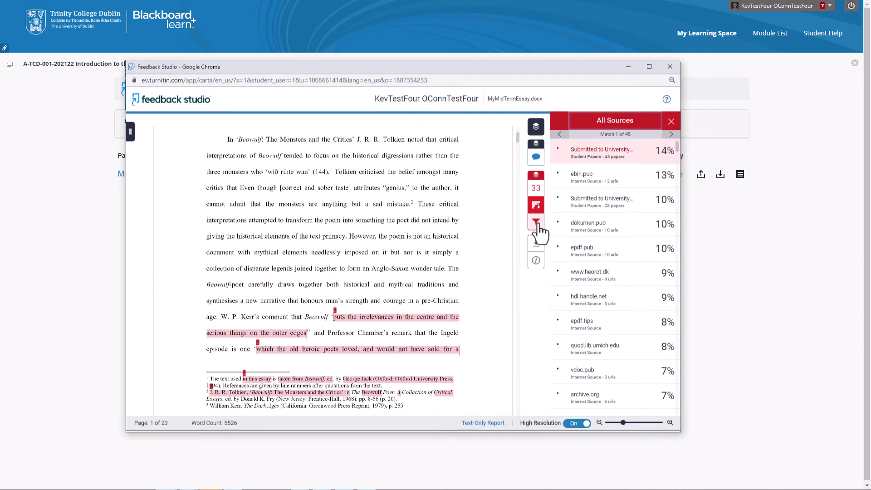
# Step: Exclude quotes and bibliography in the filters, lowering similarity to 26%
pyautogui.click(537, 225)
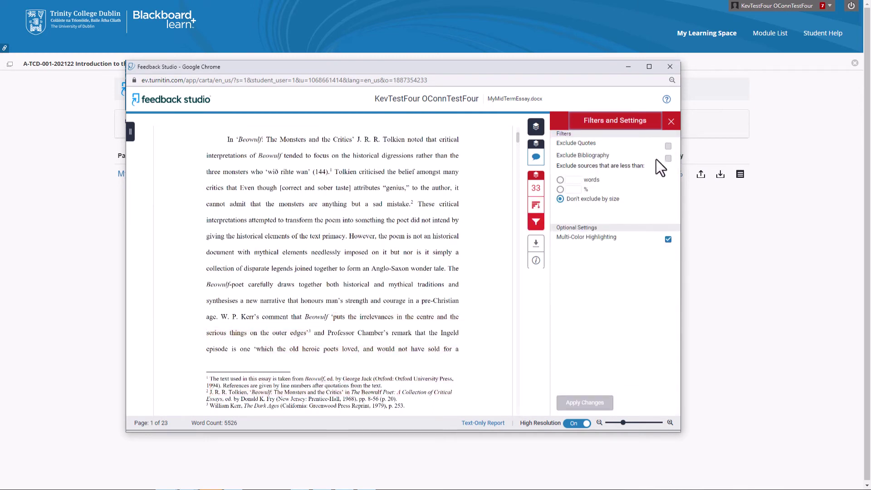
pyautogui.click(668, 147)
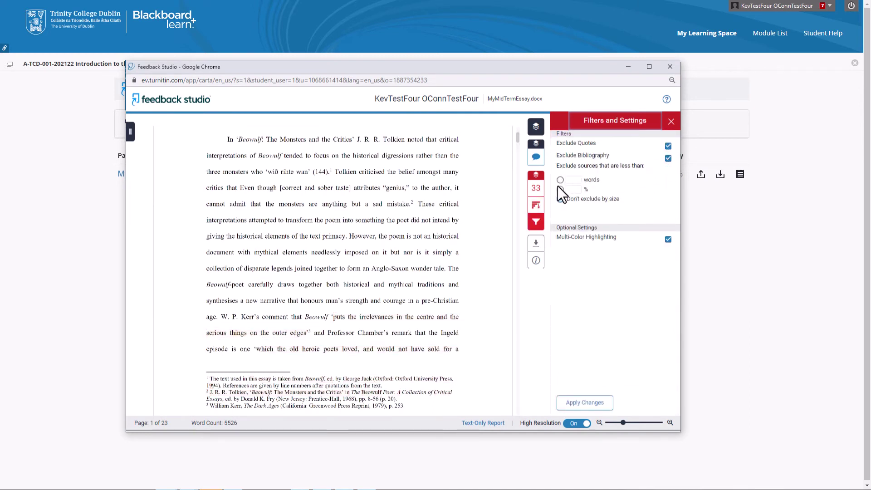
pyautogui.click(603, 406)
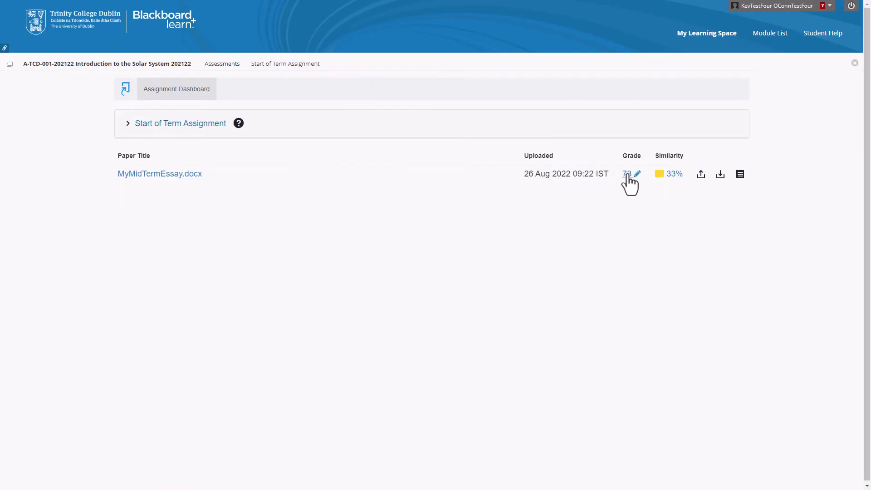
# Step: Open the 73/100 essay, read the OpeningFeedback and Well Done comments, and show download options
pyautogui.click(628, 176)
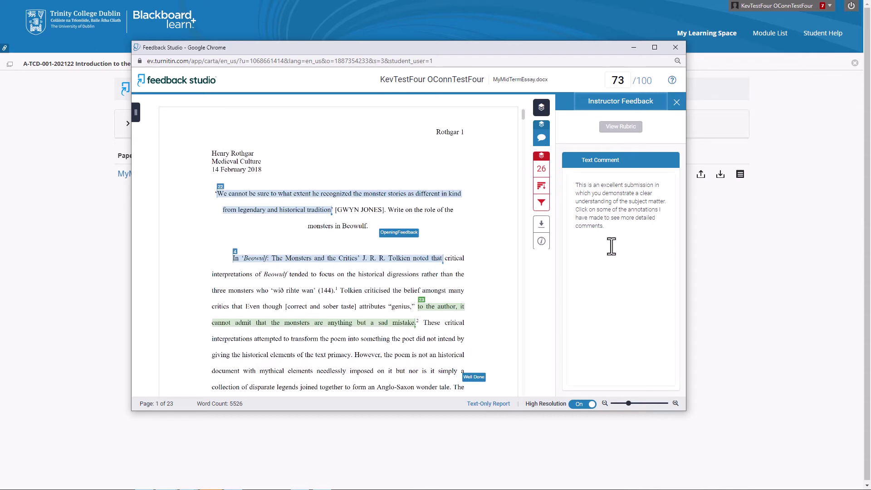
pyautogui.click(402, 238)
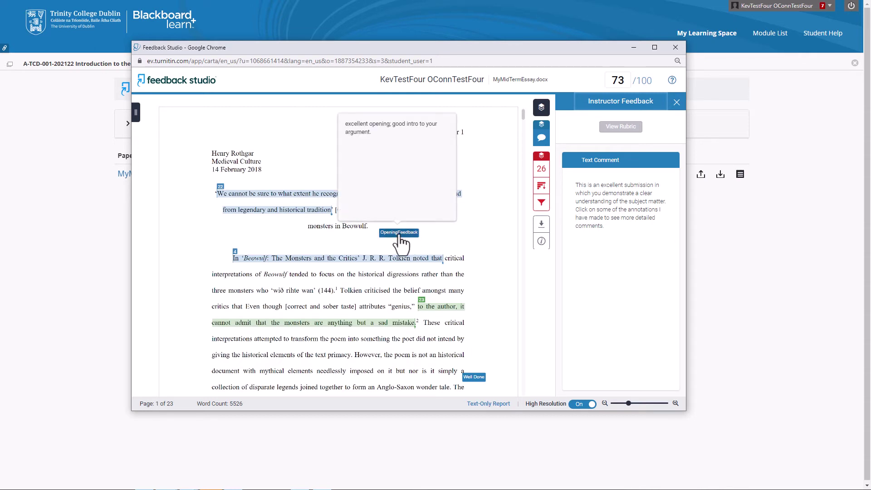
pyautogui.click(480, 388)
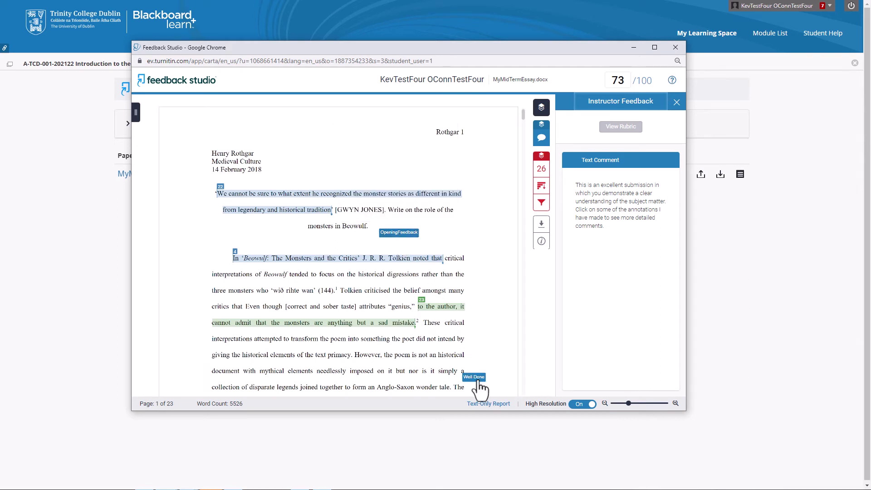
pyautogui.click(480, 387)
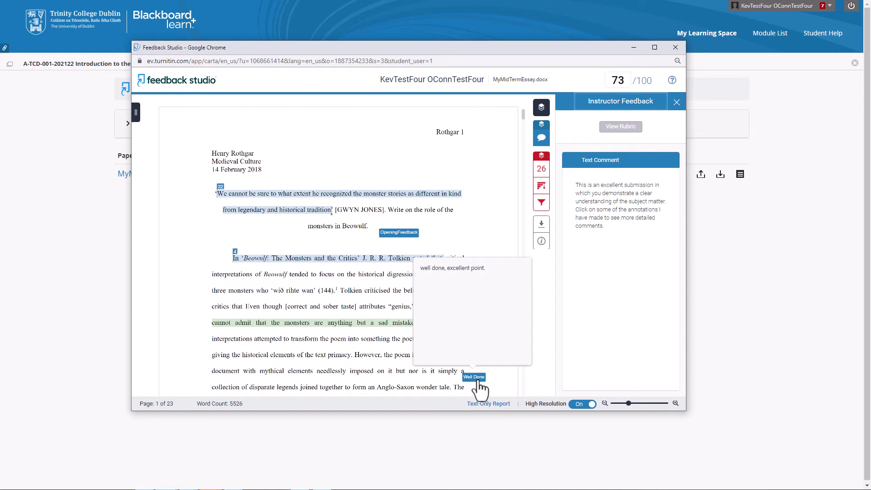
pyautogui.click(465, 238)
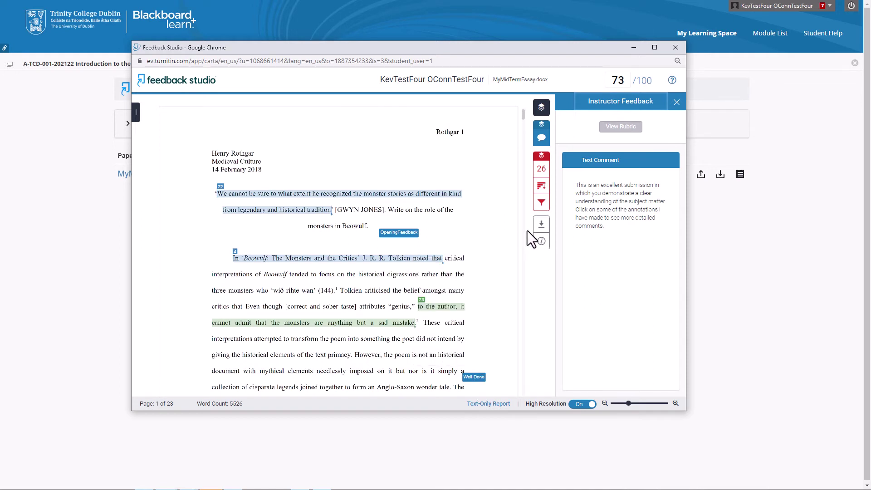
pyautogui.click(541, 224)
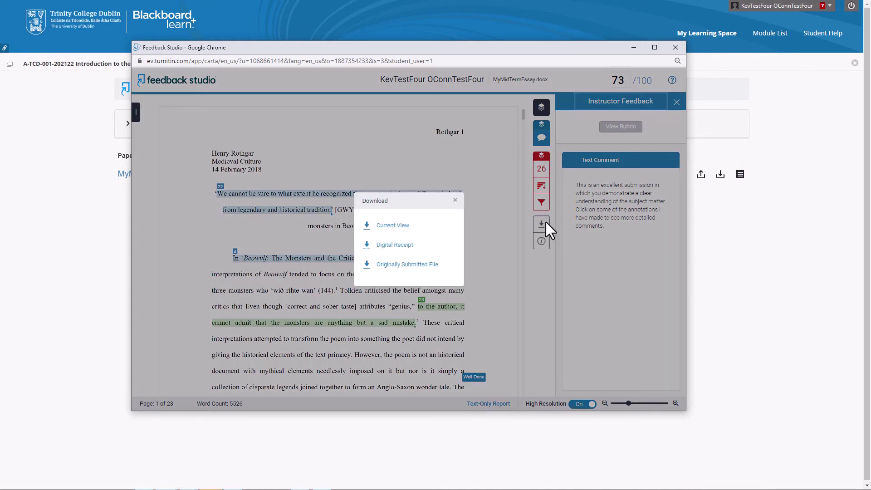